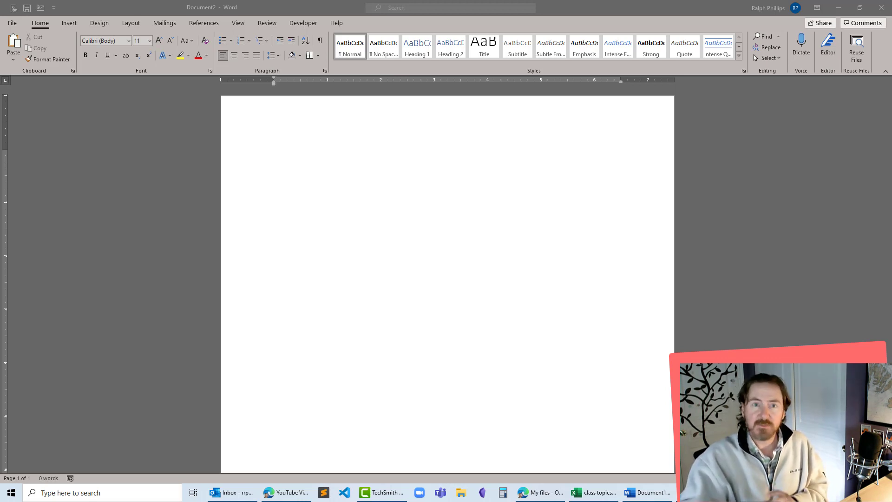
Fill the document with lorem ipsum paragraphs via =lorem(50,10), then return to page 1.
{"action": "left_click", "coordinate": [315, 167]}
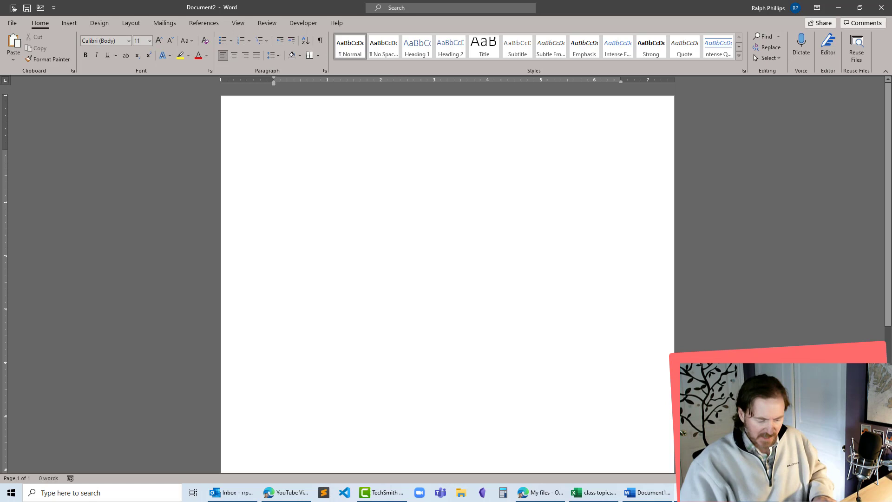
{"action": "type", "text": "=lorem"}
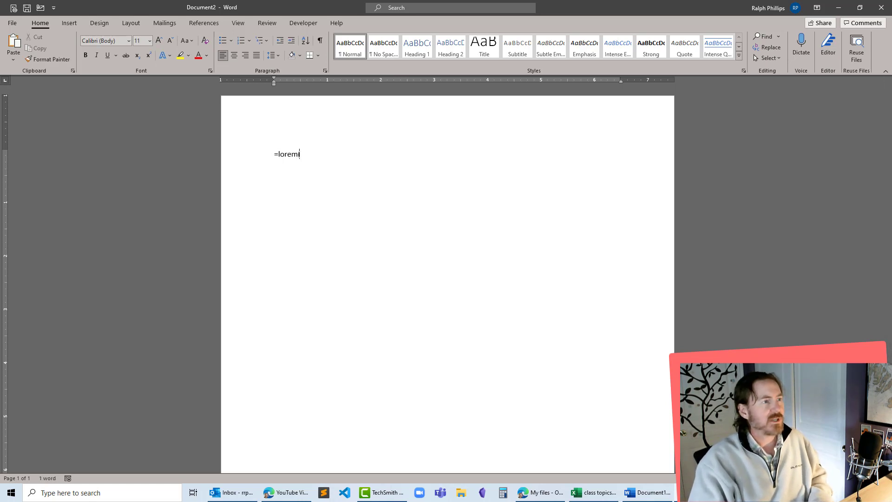
{"action": "type", "text": "("}
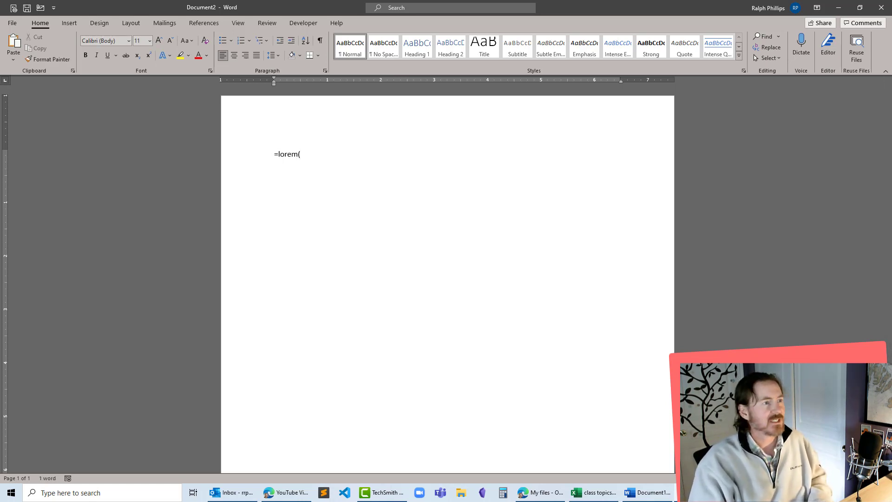
{"action": "type", "text": "50,10)"}
{"action": "key", "text": "Return"}
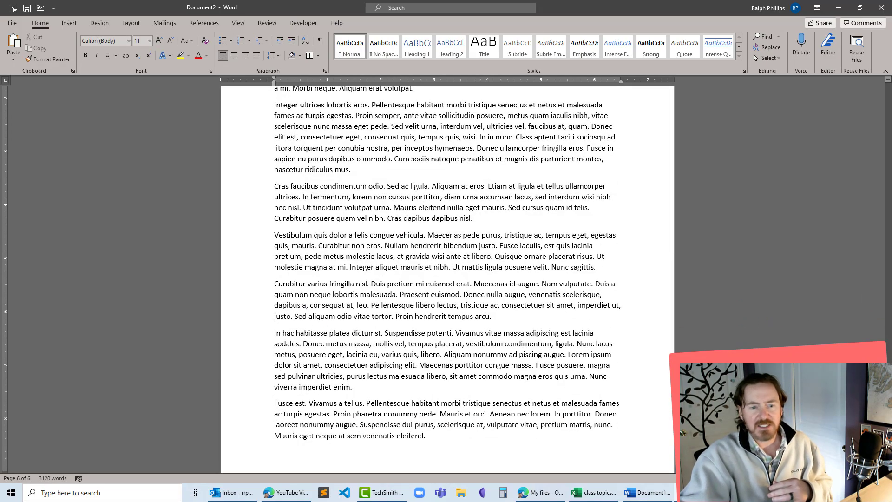
{"action": "scroll", "coordinate": [448, 278], "scroll_direction": "up", "scroll_amount": 20}
{"action": "scroll", "coordinate": [448, 279], "scroll_direction": "up", "scroll_amount": 20}
{"action": "scroll", "coordinate": [447, 279], "scroll_direction": "up", "scroll_amount": 20}
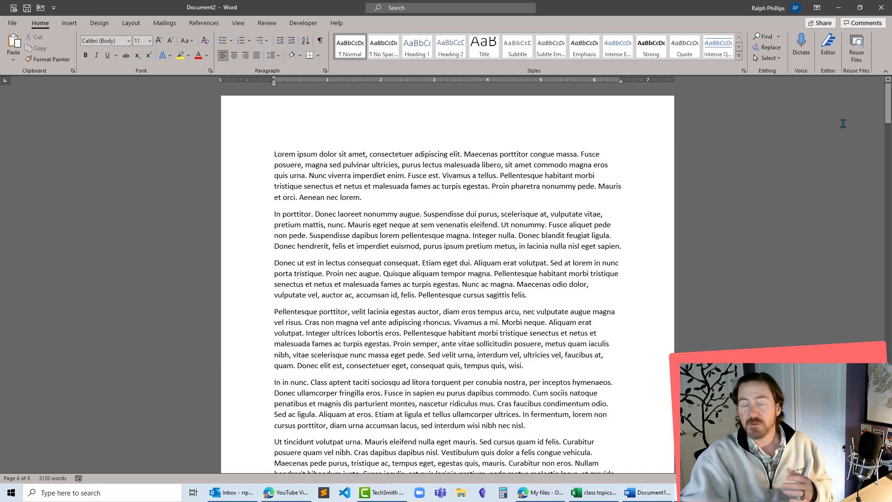
{"action": "left_click", "coordinate": [599, 169]}
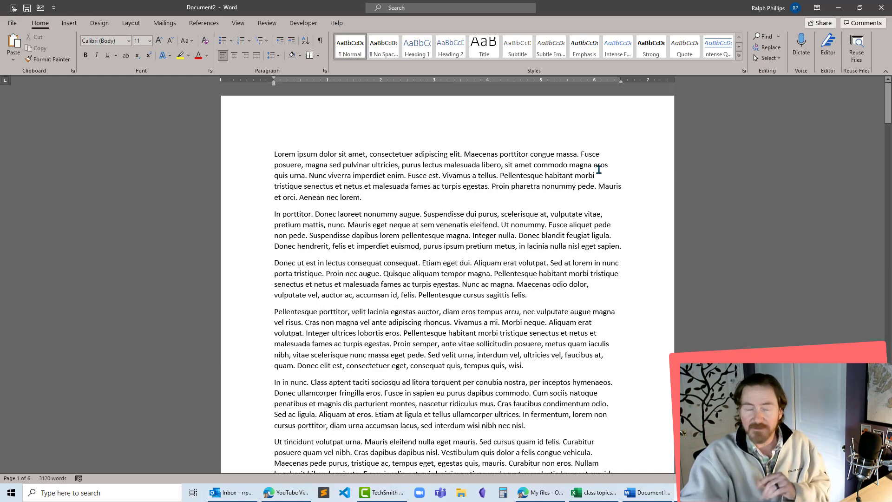
Enter 'left content', 'center tab' and 'original right-align tab' in the header, separated by tabs.
{"action": "double_click", "coordinate": [479, 109]}
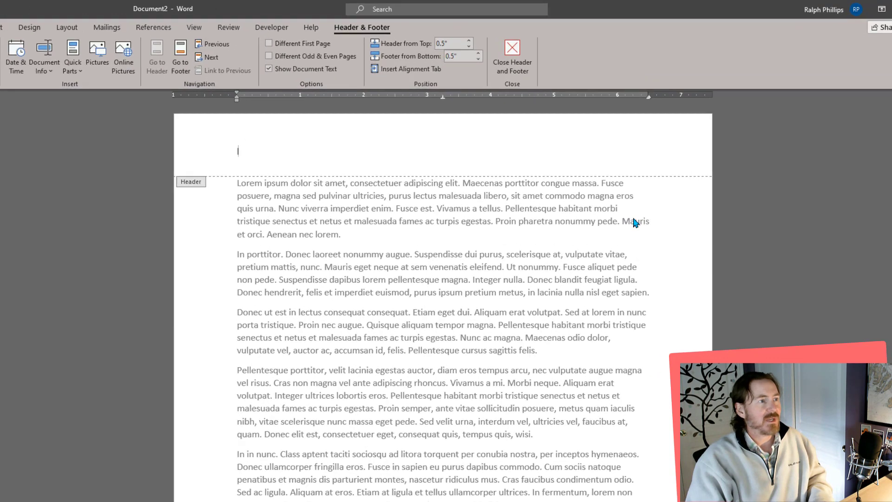
{"action": "type", "text": "left content"}
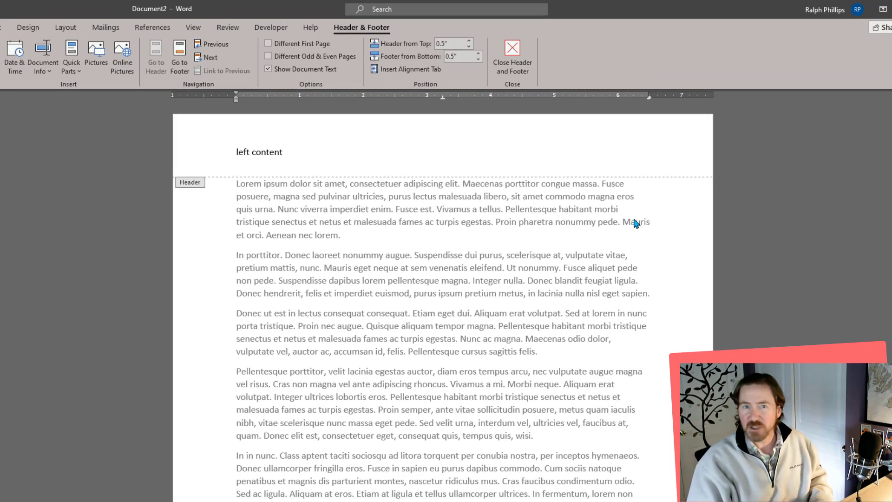
{"action": "key", "text": "Tab"}
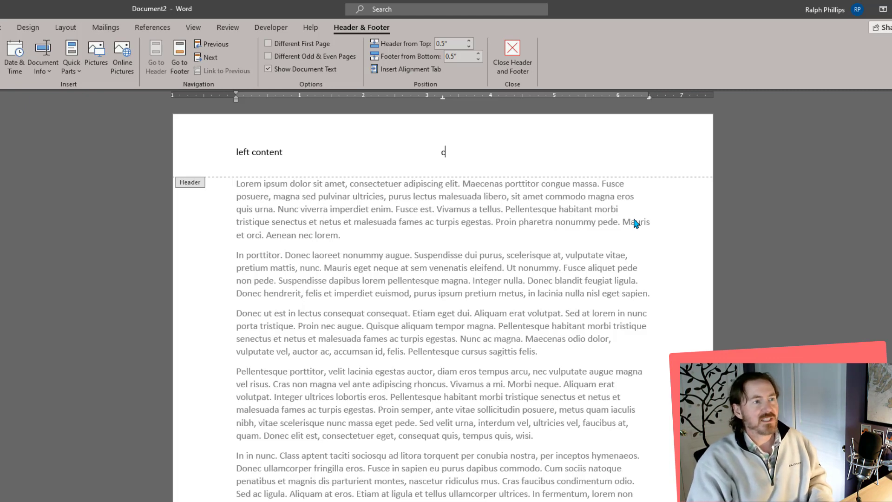
{"action": "type", "text": "enter tab\tori"}
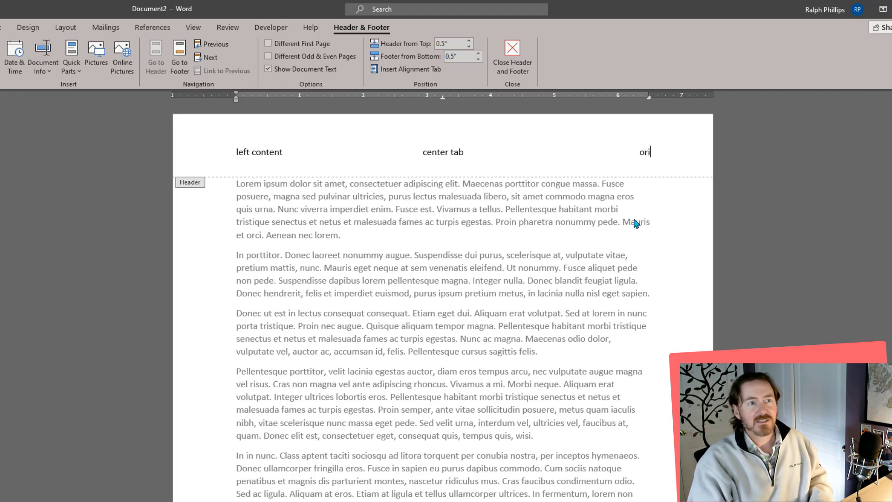
{"action": "type", "text": "ginal right-a"}
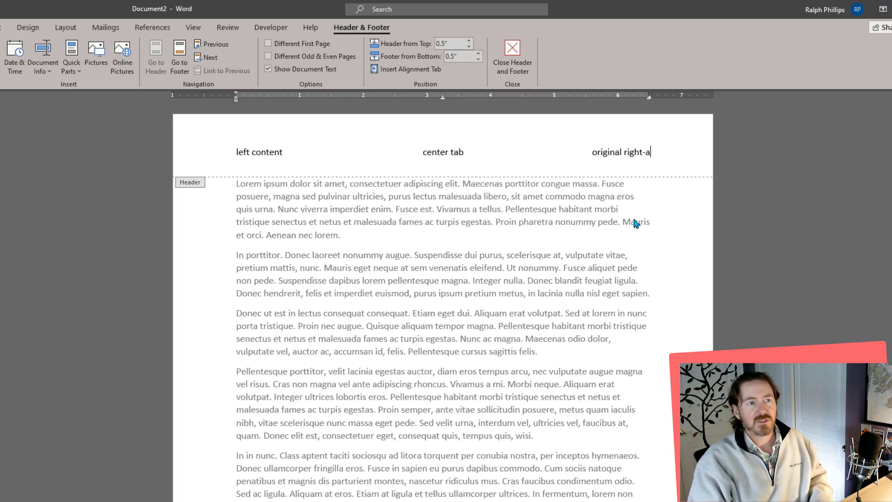
{"action": "type", "text": "lign t"}
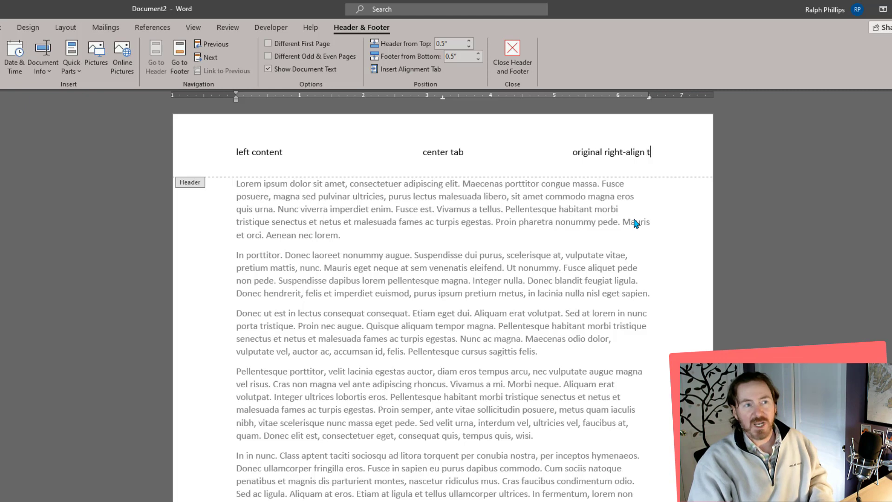
{"action": "type", "text": "ab"}
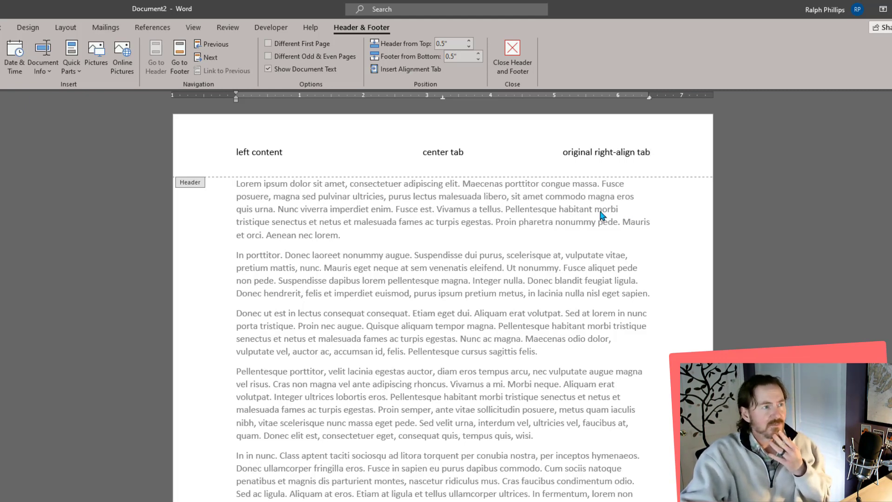
Close the header and scroll through pages 2 and 3 to confirm it repeats.
{"action": "left_click", "coordinate": [513, 51]}
{"action": "scroll", "coordinate": [498, 247], "scroll_direction": "down", "scroll_amount": 5}
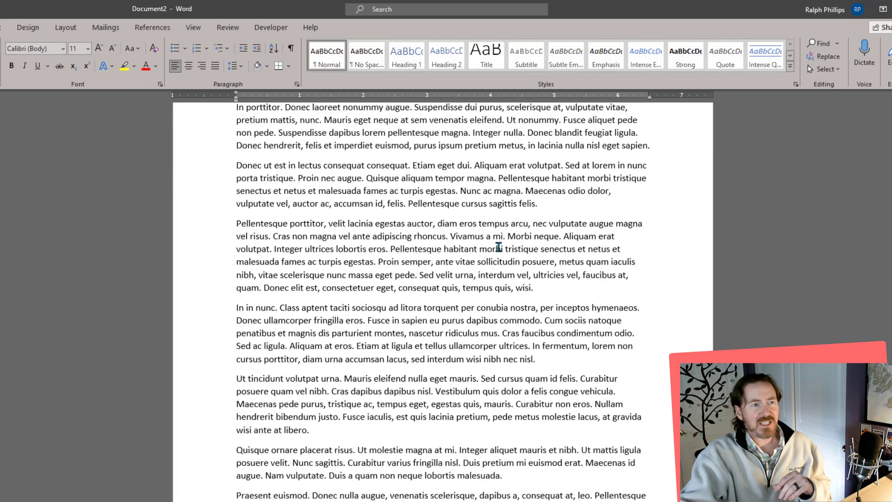
{"action": "scroll", "coordinate": [497, 245], "scroll_direction": "down", "scroll_amount": 6}
{"action": "scroll", "coordinate": [495, 251], "scroll_direction": "down", "scroll_amount": 3}
{"action": "scroll", "coordinate": [493, 283], "scroll_direction": "down", "scroll_amount": 3}
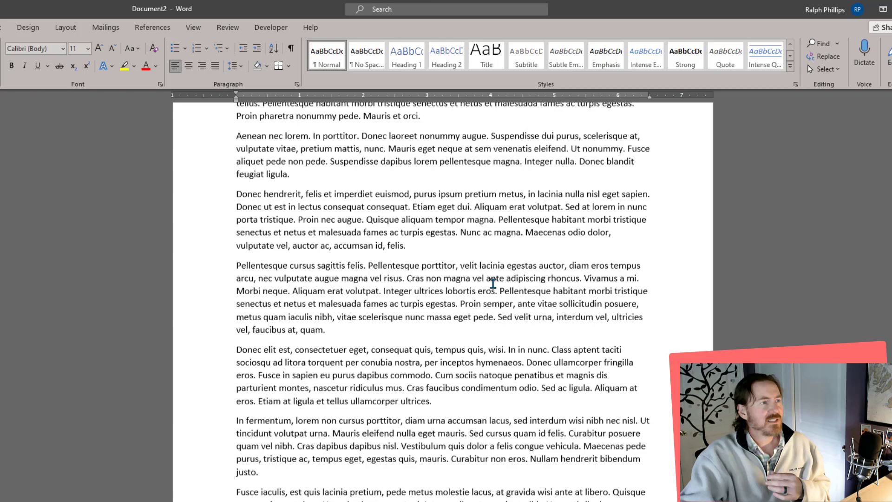
{"action": "scroll", "coordinate": [494, 285], "scroll_direction": "down", "scroll_amount": 3}
{"action": "scroll", "coordinate": [494, 286], "scroll_direction": "down", "scroll_amount": 4}
{"action": "scroll", "coordinate": [495, 288], "scroll_direction": "down", "scroll_amount": 5}
{"action": "scroll", "coordinate": [494, 285], "scroll_direction": "down", "scroll_amount": 1}
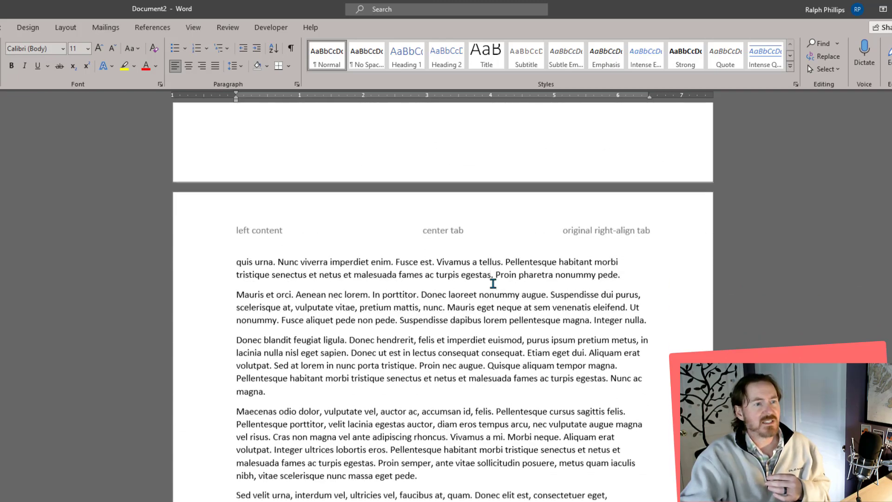
{"action": "scroll", "coordinate": [494, 284], "scroll_direction": "down", "scroll_amount": 3}
{"action": "scroll", "coordinate": [494, 284], "scroll_direction": "up", "scroll_amount": 2}
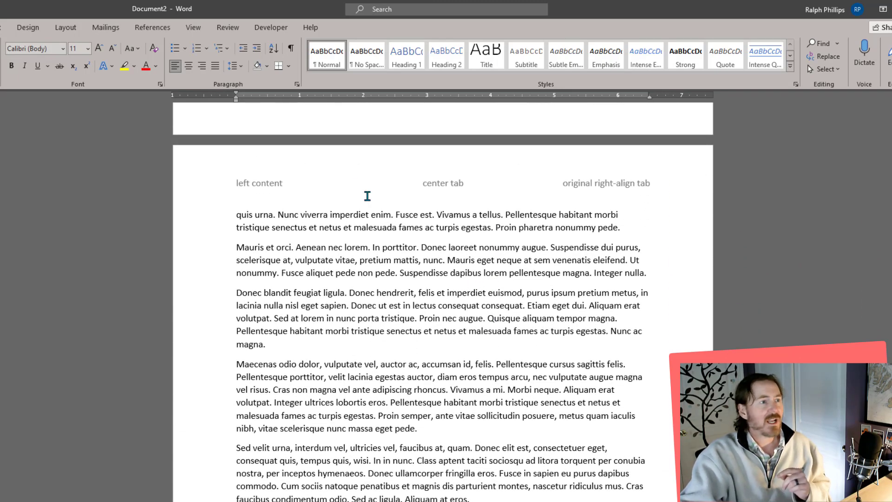
{"action": "left_click", "coordinate": [61, 29]}
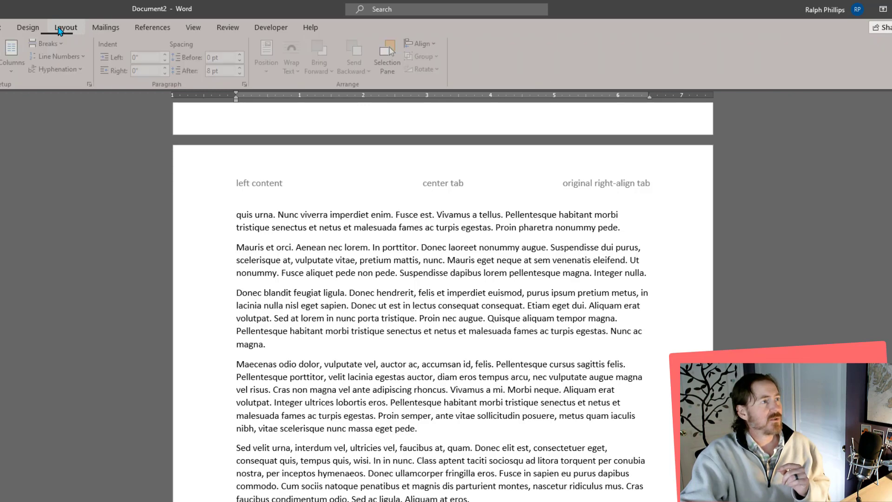
{"action": "left_click", "coordinate": [393, 51]}
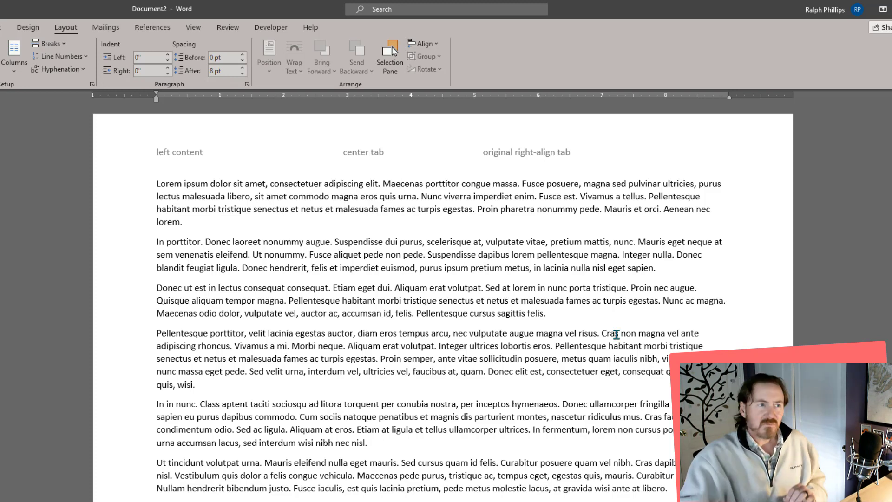
{"action": "key", "text": "ctrl+z"}
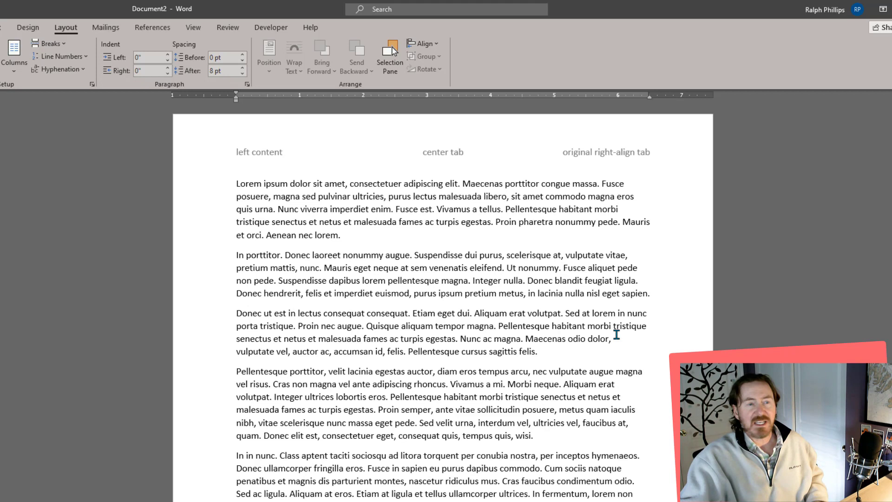
Delete 'center tab' and 'original right-align tab' from the header, keeping 'left content'.
{"action": "double_click", "coordinate": [599, 158]}
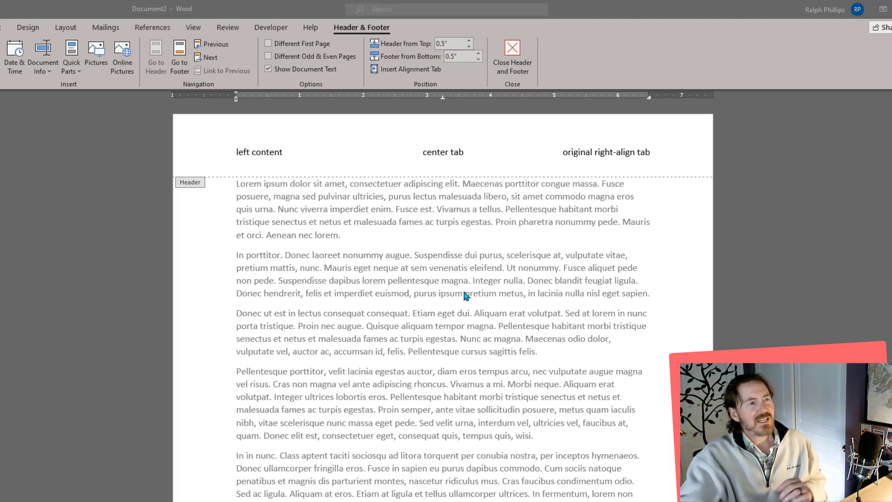
{"action": "left_click", "coordinate": [426, 159]}
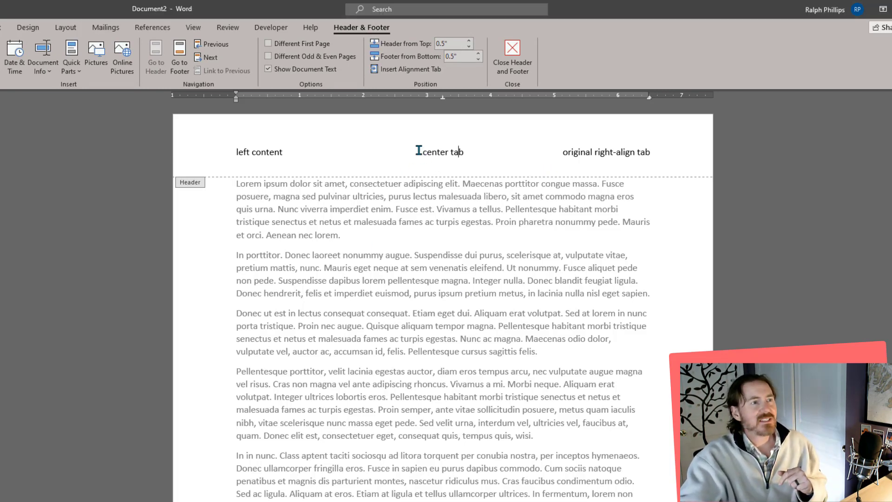
{"action": "left_click", "coordinate": [662, 155], "text": "shift"}
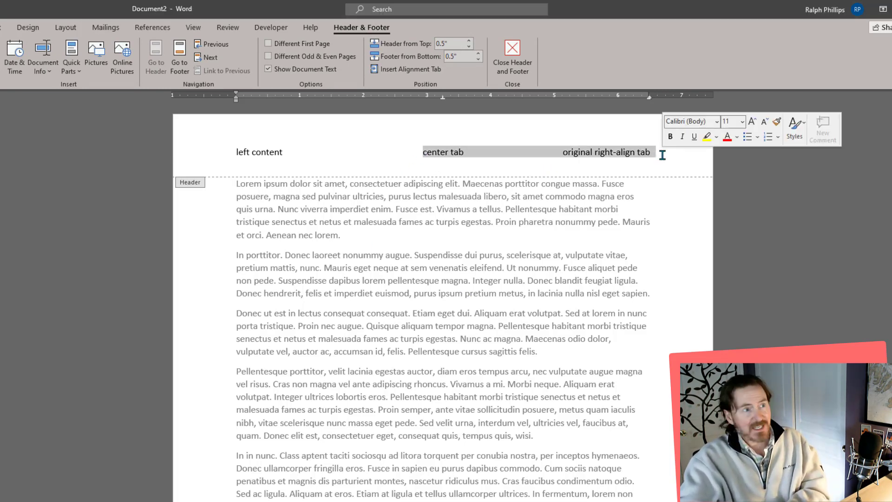
{"action": "key", "text": "Delete"}
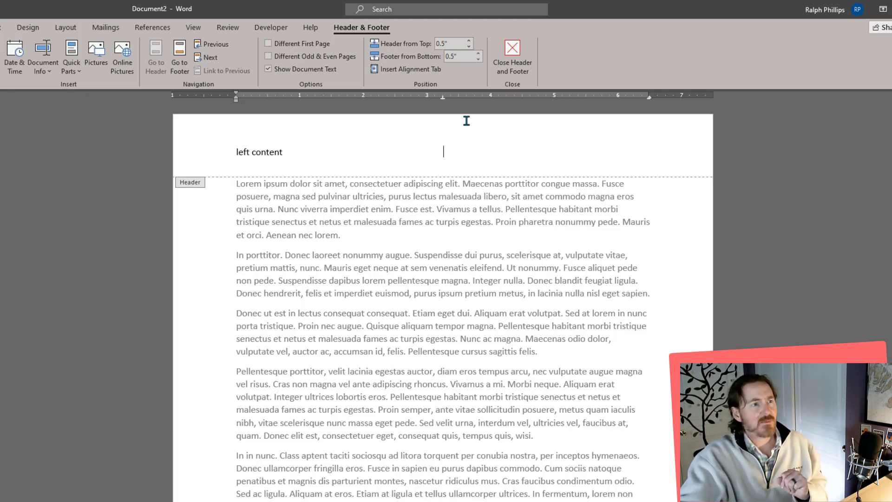
{"action": "left_click", "coordinate": [443, 99]}
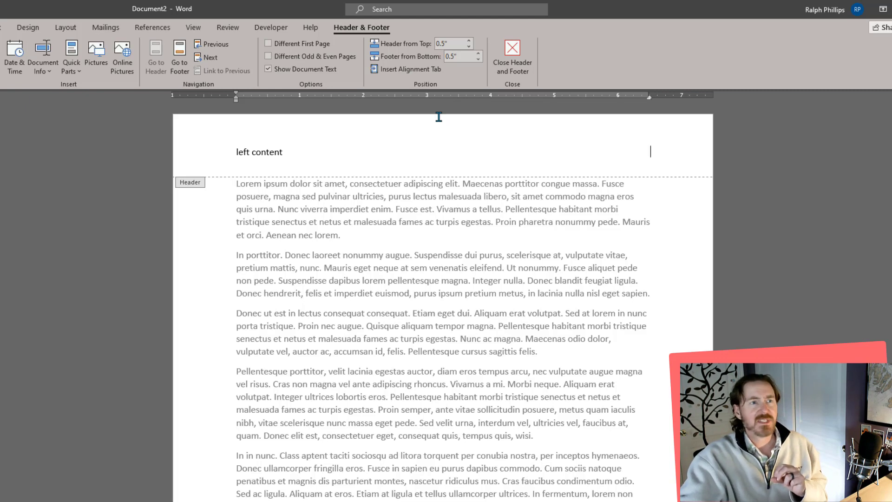
{"action": "left_click", "coordinate": [650, 99]}
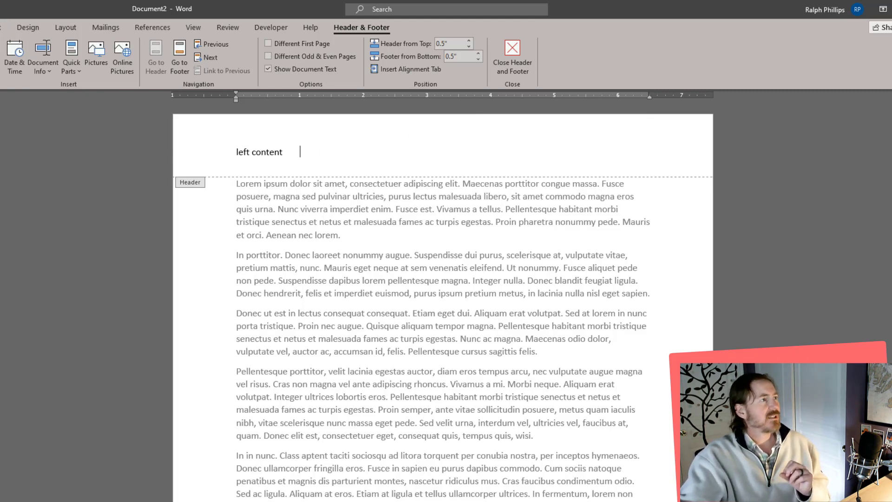
Show formatting marks and delete the old tab after 'left content'.
{"action": "key", "text": "alt+h"}
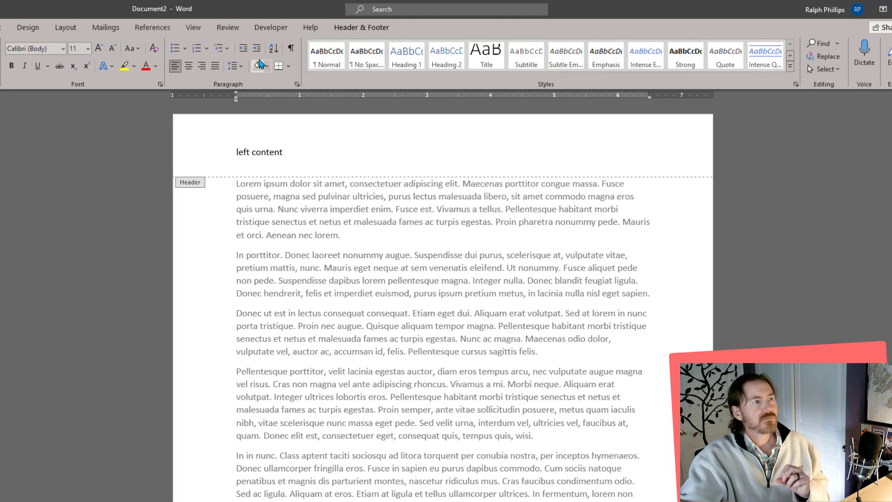
{"action": "left_click", "coordinate": [292, 49]}
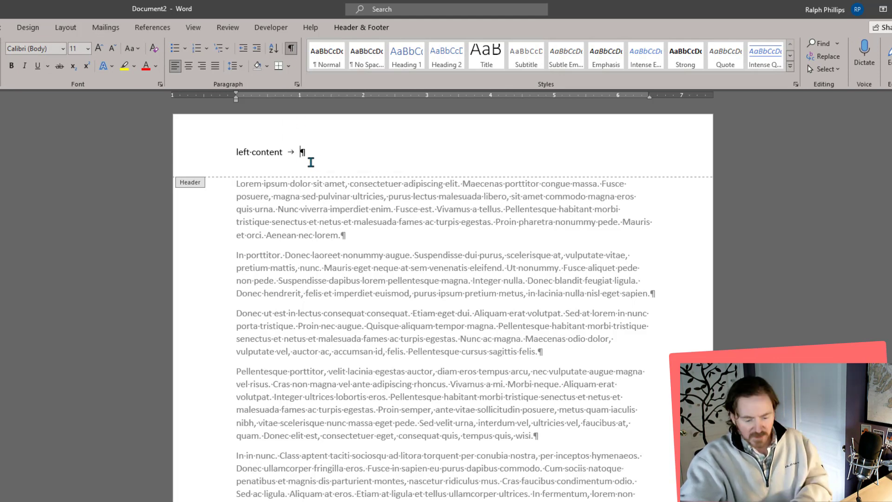
{"action": "key", "text": "BackSpace"}
{"action": "key", "text": "Tab"}
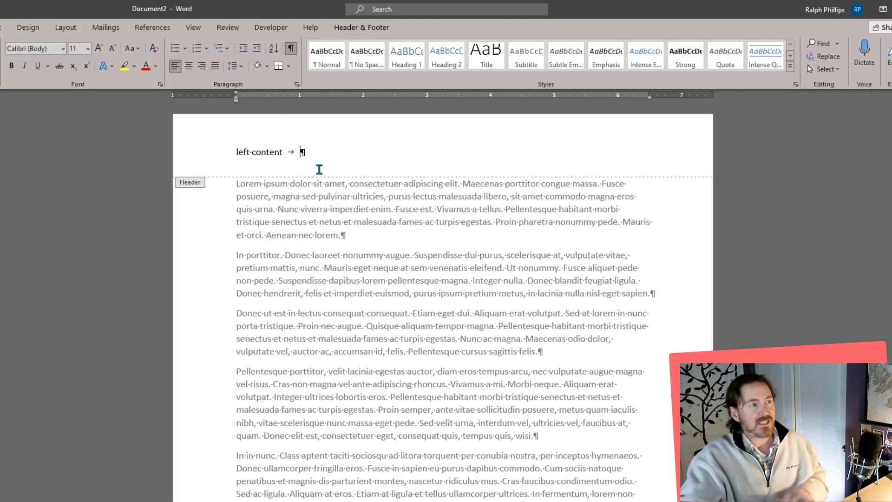
{"action": "key", "text": "BackSpace"}
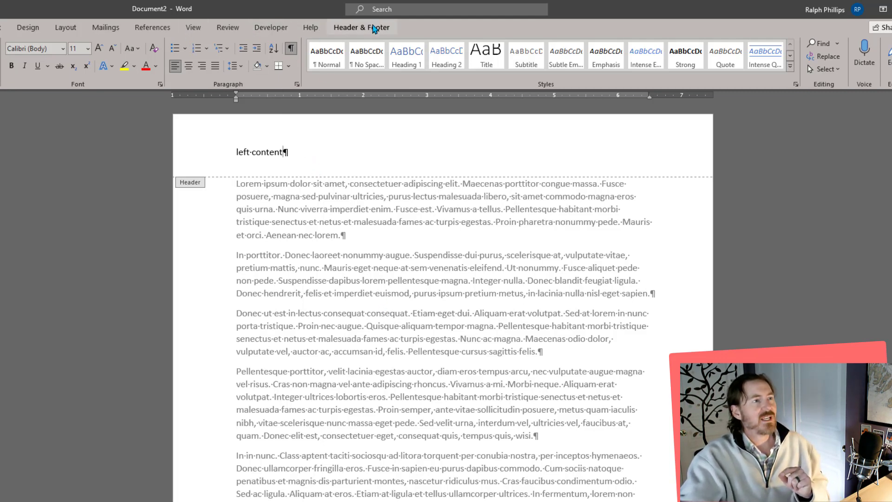
Insert a center, margin-relative alignment tab followed by 'new center alignment tab'.
{"action": "left_click", "coordinate": [374, 28]}
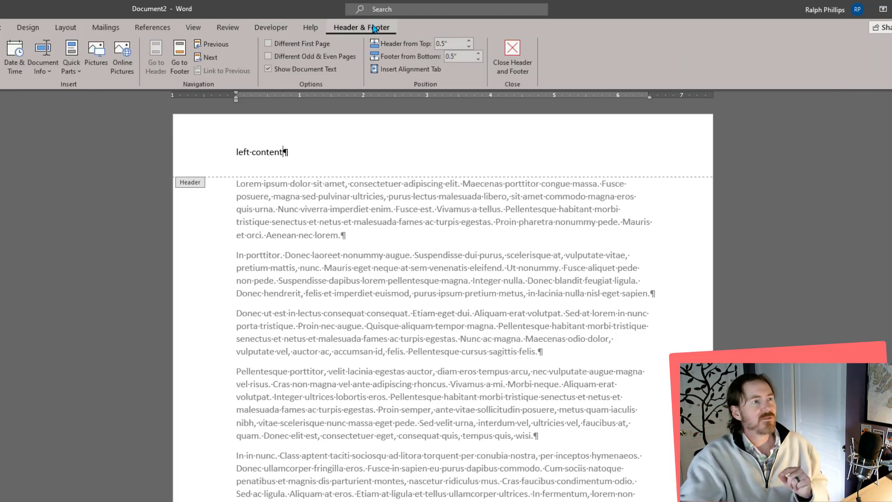
{"action": "left_click", "coordinate": [396, 76]}
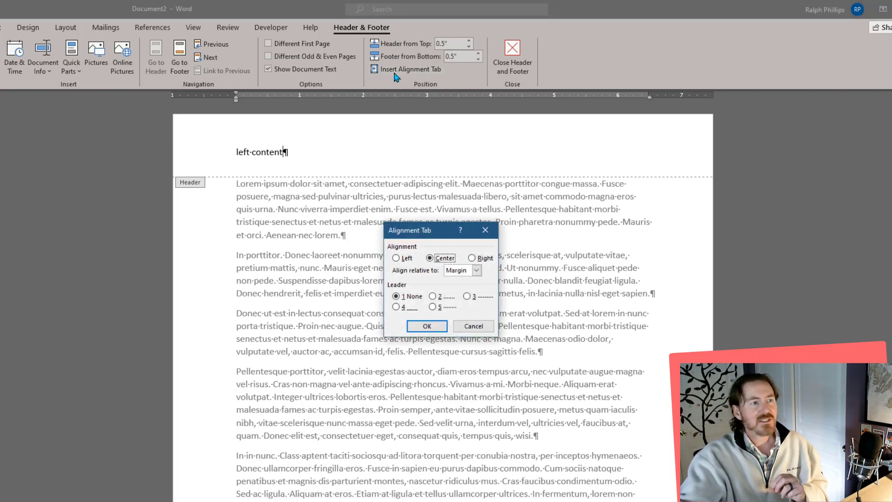
{"action": "left_click", "coordinate": [431, 261]}
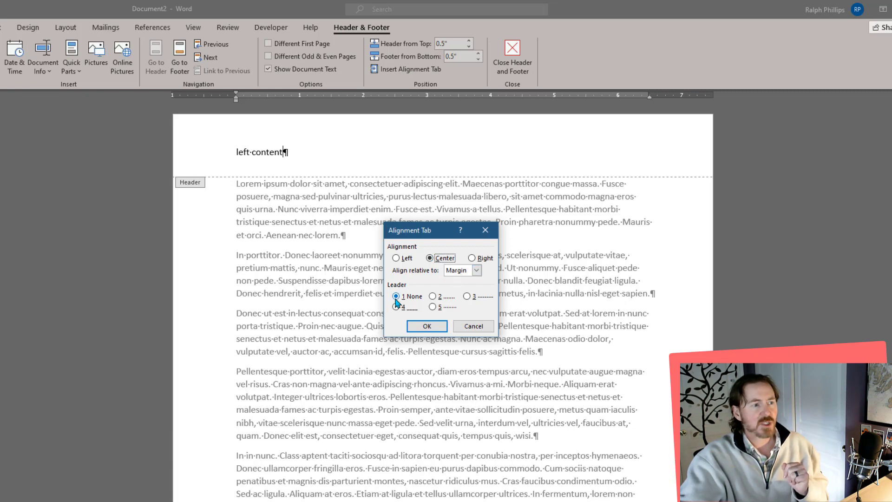
{"action": "left_click", "coordinate": [428, 327]}
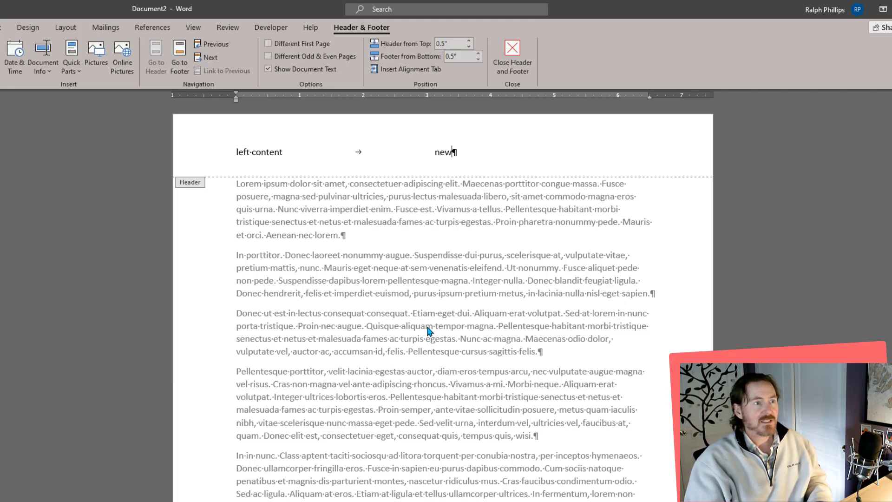
{"action": "type", "text": " center tab"}
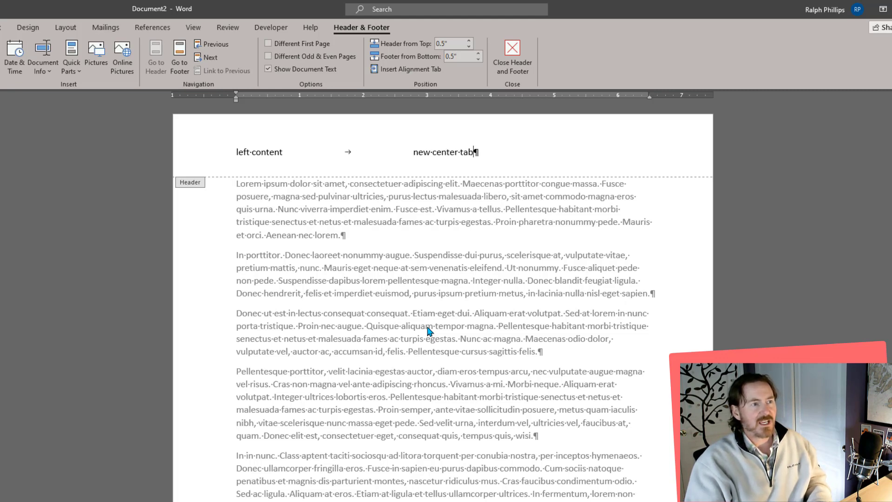
{"action": "key", "text": "BackSpace"}
{"action": "key", "text": "BackSpace"}
{"action": "key", "text": "BackSpace"}
{"action": "type", "text": "a"}
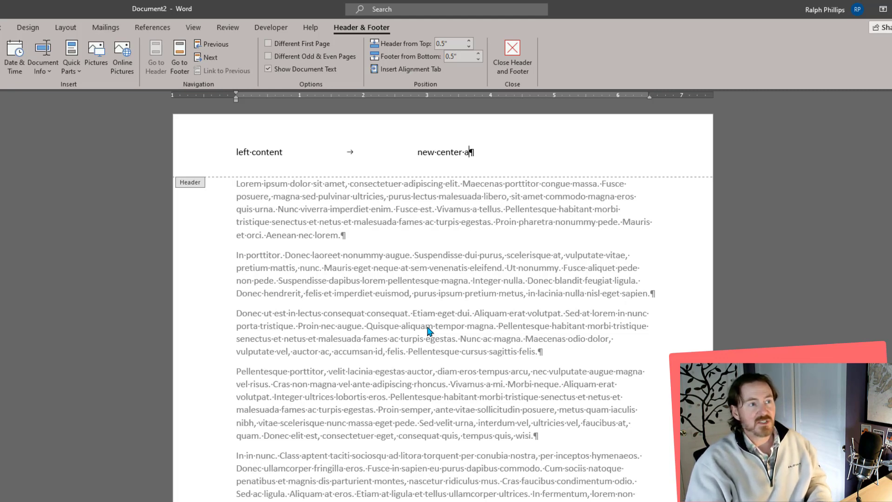
{"action": "type", "text": "lignment tab"}
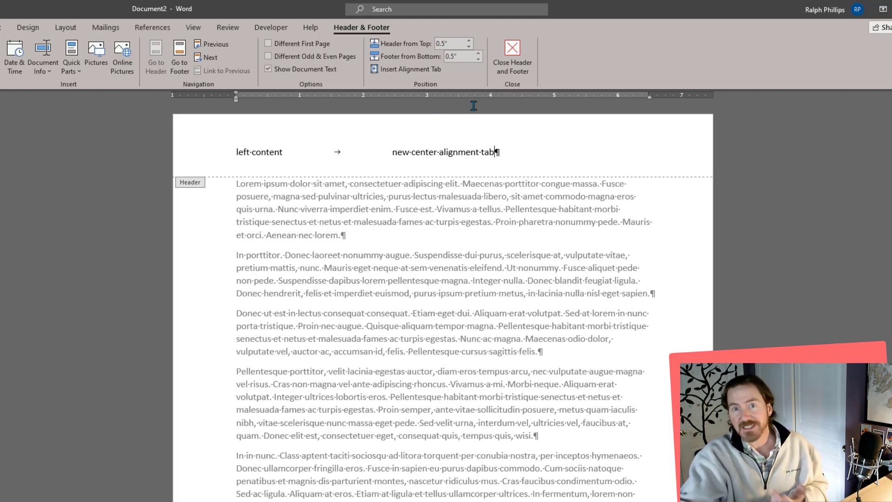
Insert a right, margin-relative alignment tab followed by 'new right tab'.
{"action": "left_click", "coordinate": [404, 72]}
{"action": "left_click", "coordinate": [487, 261]}
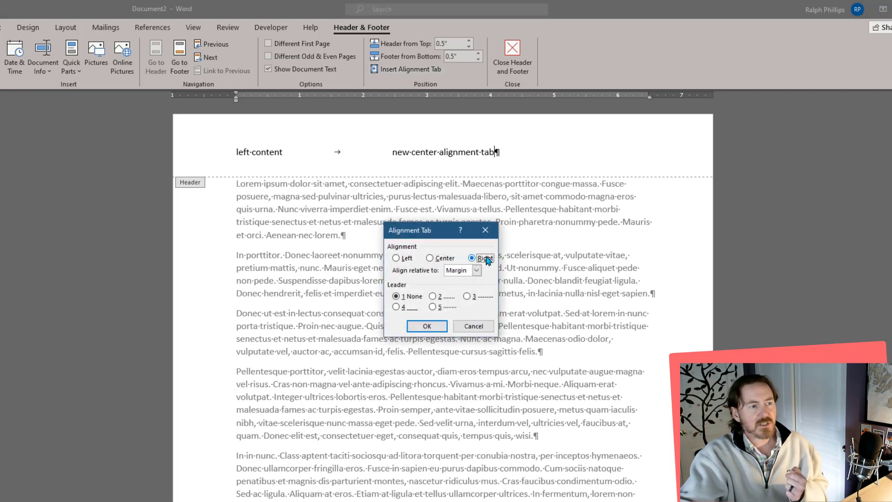
{"action": "left_click", "coordinate": [467, 272]}
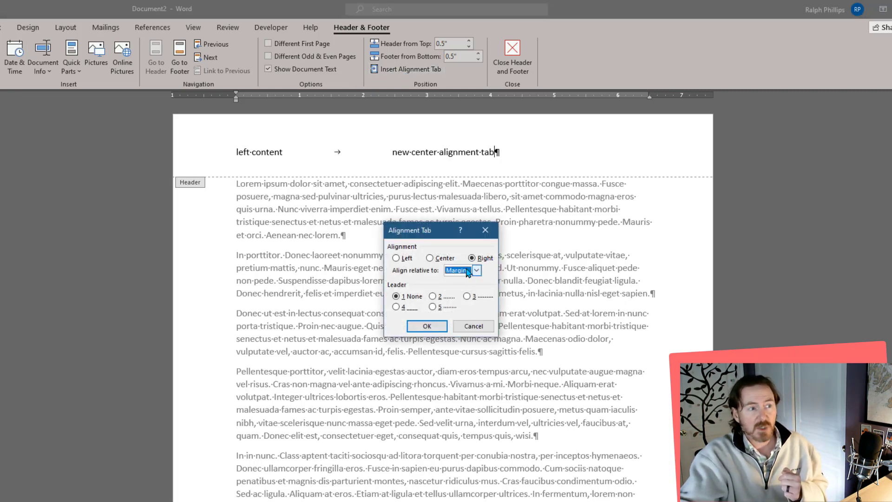
{"action": "left_click", "coordinate": [430, 329]}
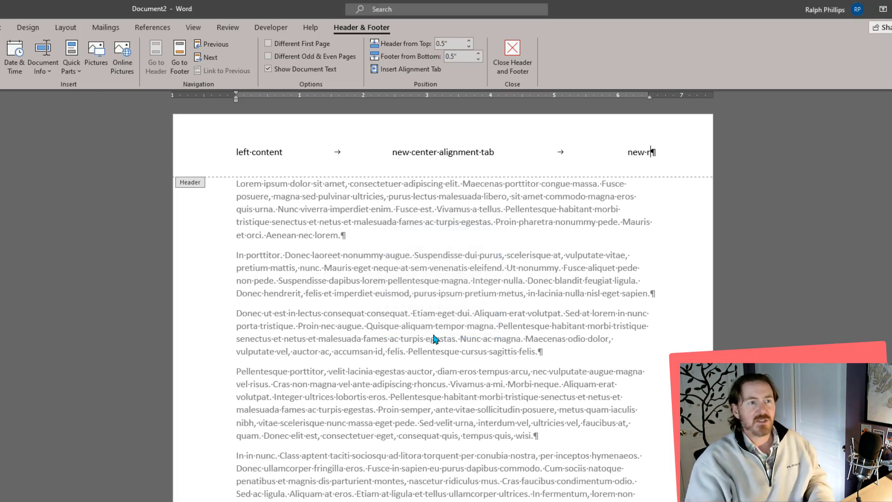
{"action": "type", "text": "ight tab"}
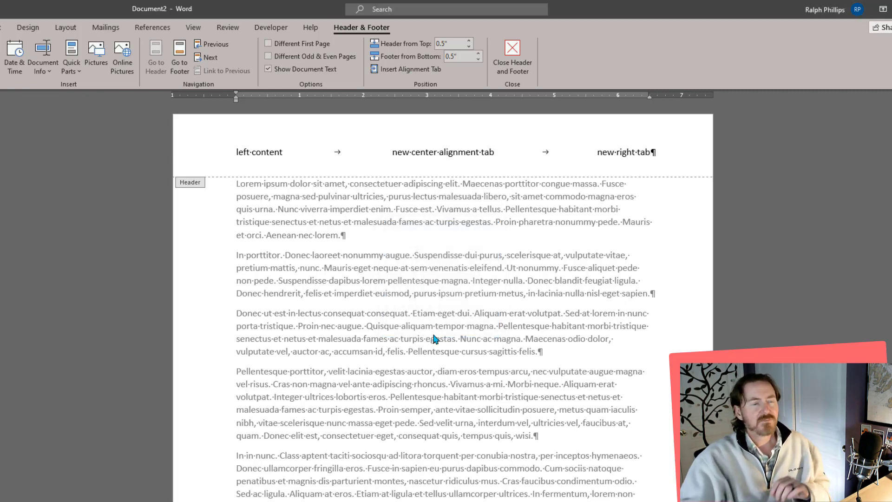
Close the header, check page 2, and switch page orientation to Landscape.
{"action": "left_click", "coordinate": [514, 48]}
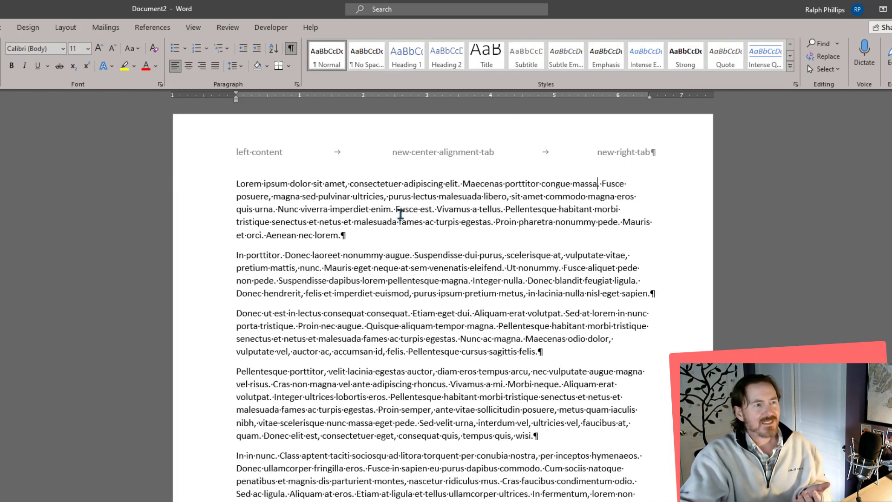
{"action": "scroll", "coordinate": [467, 279], "scroll_direction": "down", "scroll_amount": 3}
{"action": "scroll", "coordinate": [467, 280], "scroll_direction": "down", "scroll_amount": 3}
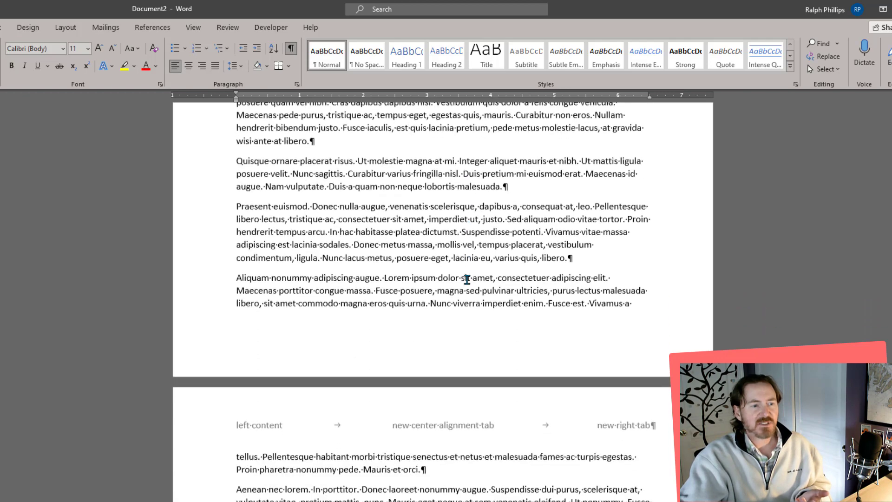
{"action": "scroll", "coordinate": [467, 279], "scroll_direction": "down", "scroll_amount": 3}
{"action": "scroll", "coordinate": [467, 280], "scroll_direction": "down", "scroll_amount": 3}
{"action": "scroll", "coordinate": [468, 279], "scroll_direction": "up", "scroll_amount": 5}
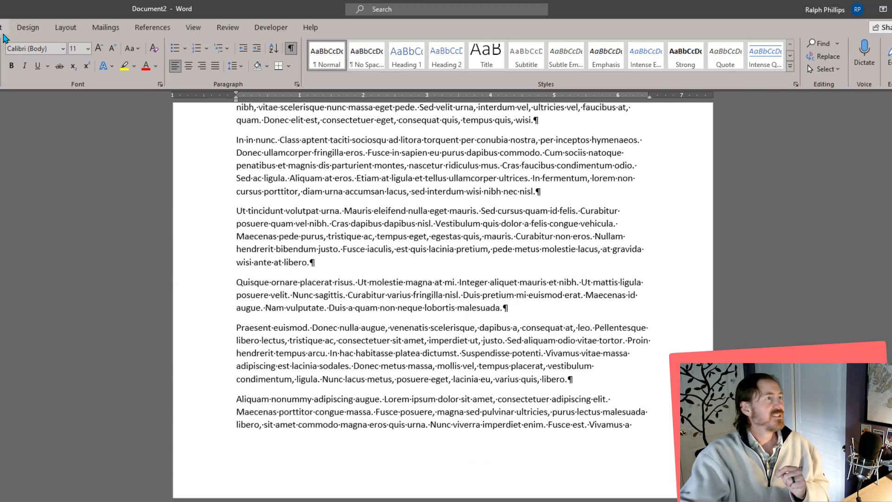
{"action": "left_click", "coordinate": [66, 29]}
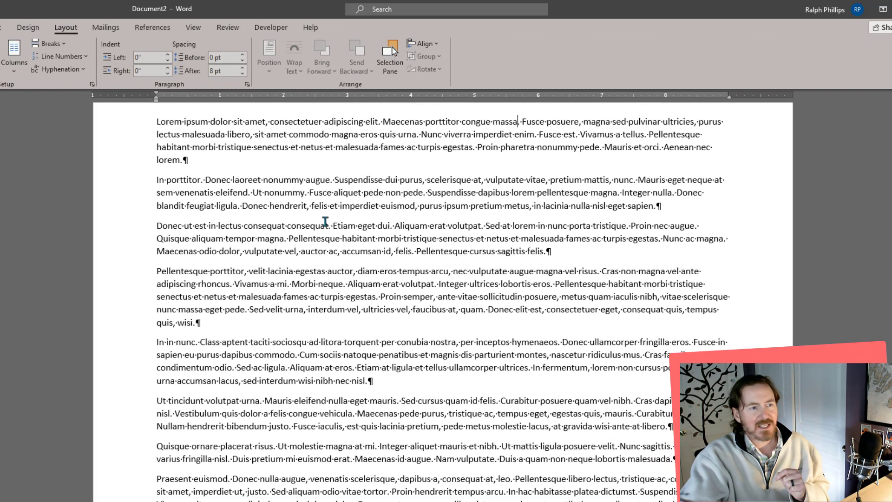
{"action": "scroll", "coordinate": [447, 281], "scroll_direction": "up", "scroll_amount": 2}
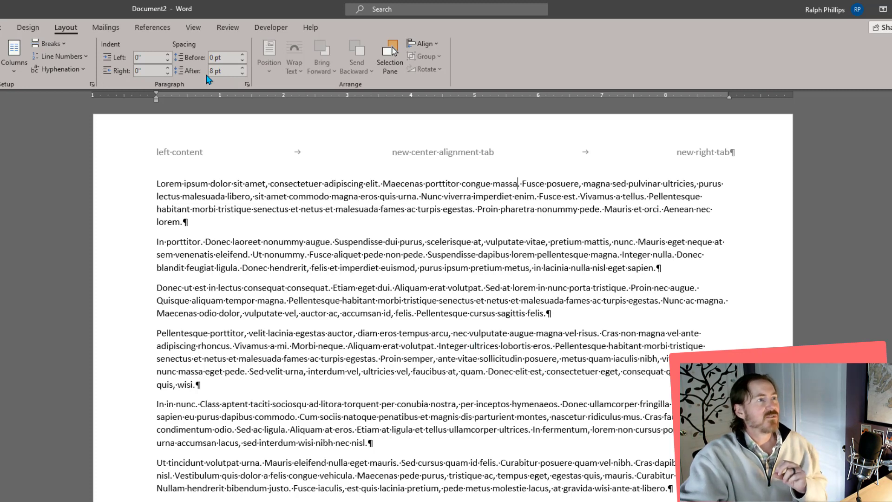
Double-click the header area to edit the header again.
{"action": "left_click", "coordinate": [1, 29]}
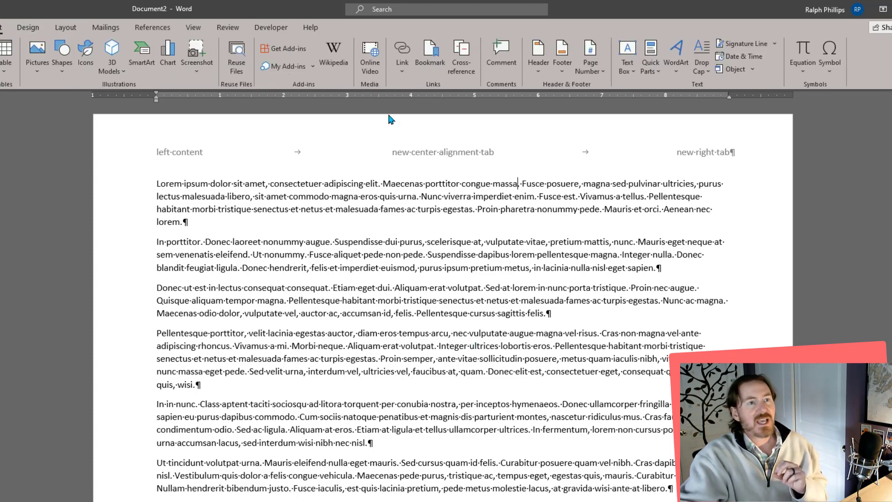
{"action": "double_click", "coordinate": [552, 136]}
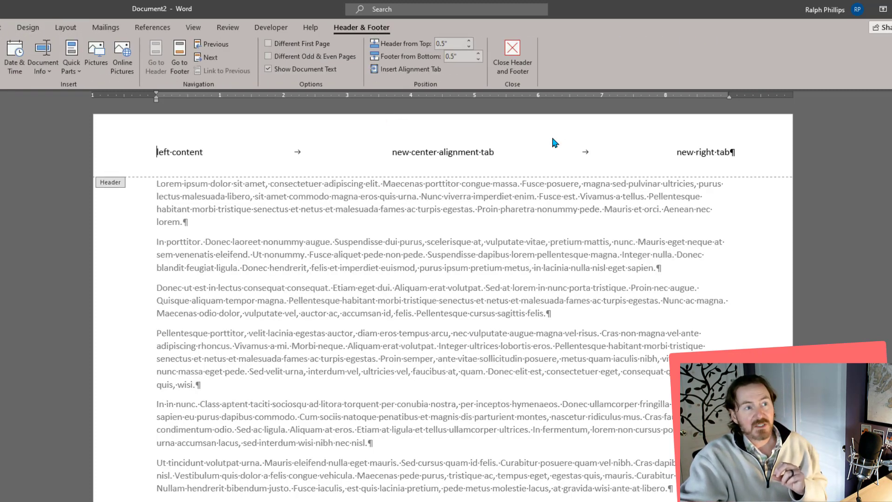